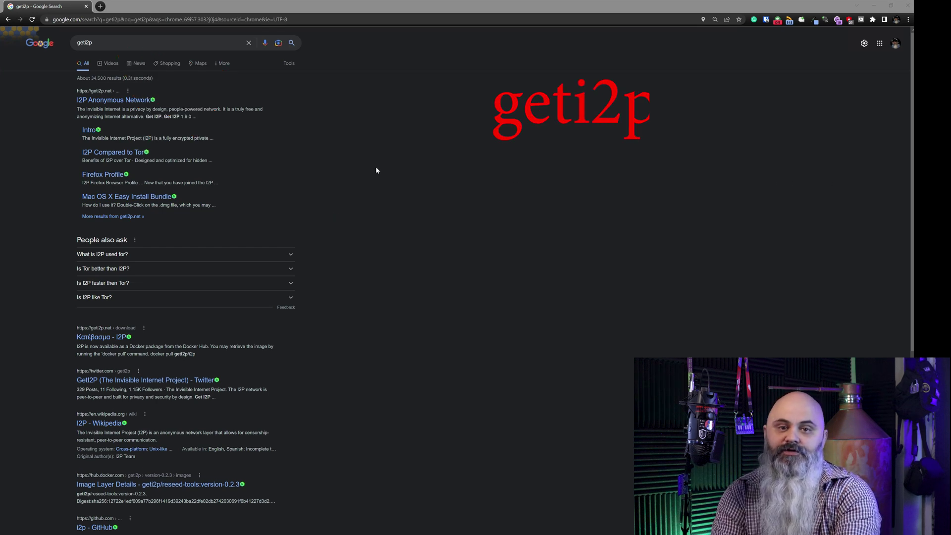
Open the I2P Anonymous Network search result and go to the Get I2P 1.9.0 download page
{"action": "left_click", "coordinate": [133, 102]}
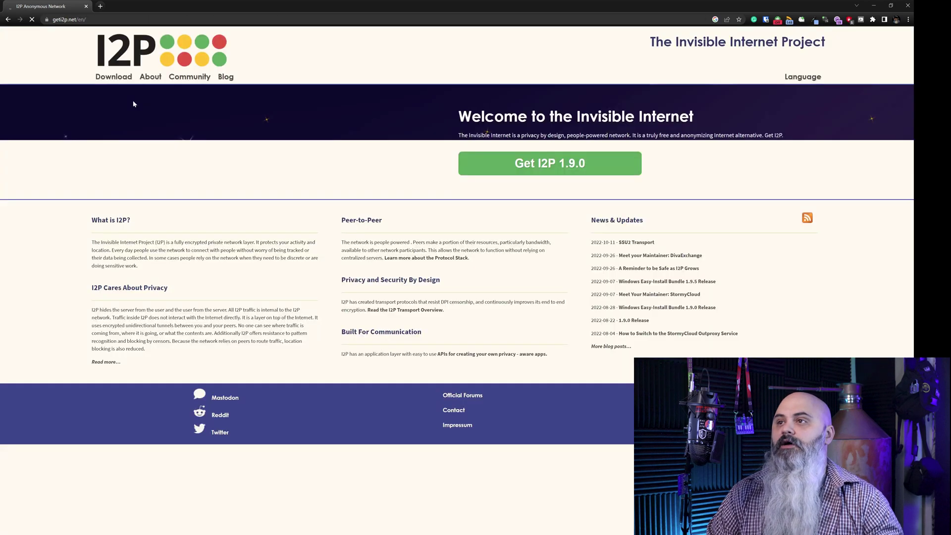
{"action": "left_click", "coordinate": [534, 171]}
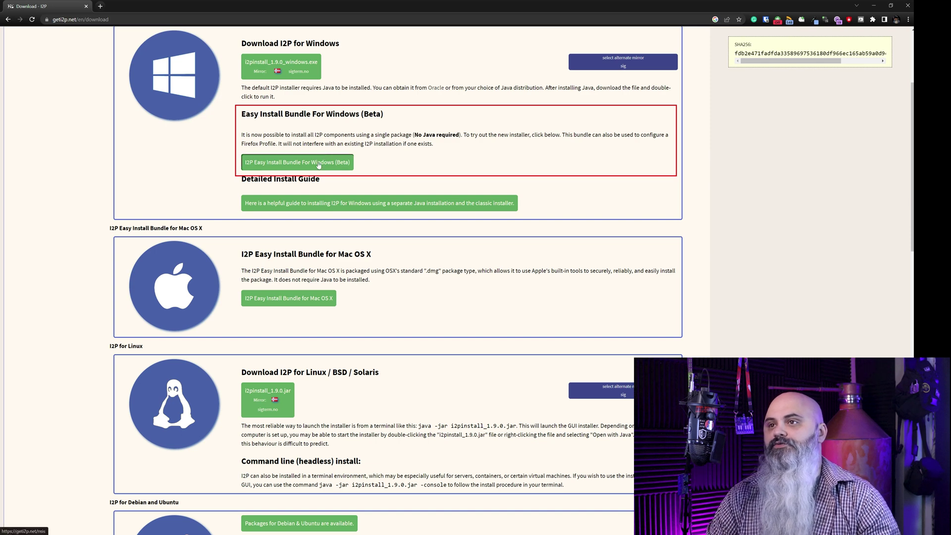
Download I2P-Profile-Installer-1.9.5-signed.exe from the I2P Easy Install Bundle for Windows (Beta) page
{"action": "left_click", "coordinate": [319, 164]}
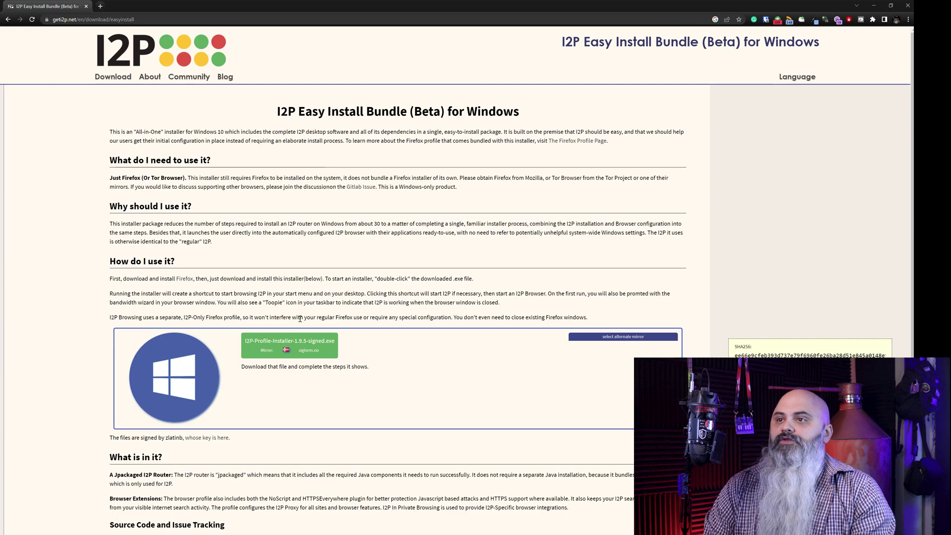
{"action": "scroll", "coordinate": [296, 327], "scroll_direction": "down", "scroll_amount": 2}
{"action": "scroll", "coordinate": [297, 335], "scroll_direction": "down", "scroll_amount": 2}
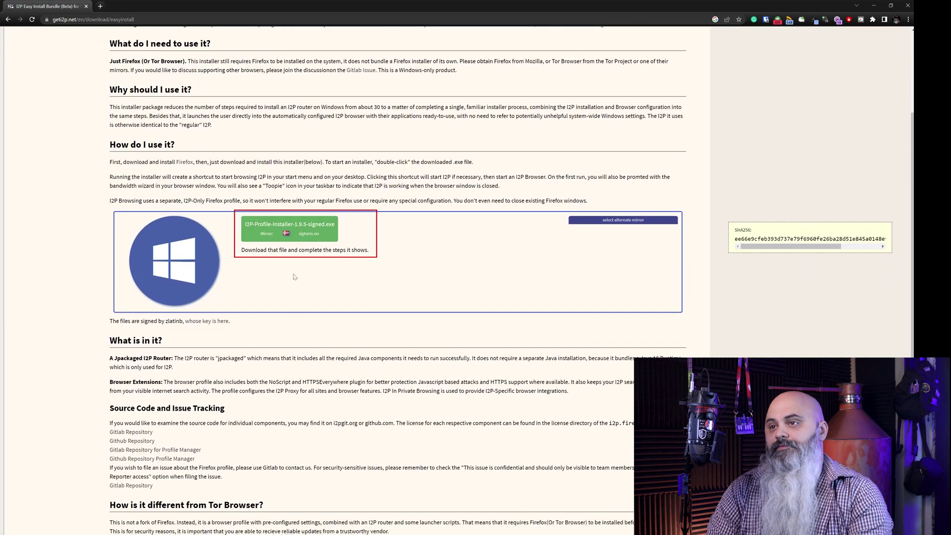
{"action": "left_click", "coordinate": [303, 231]}
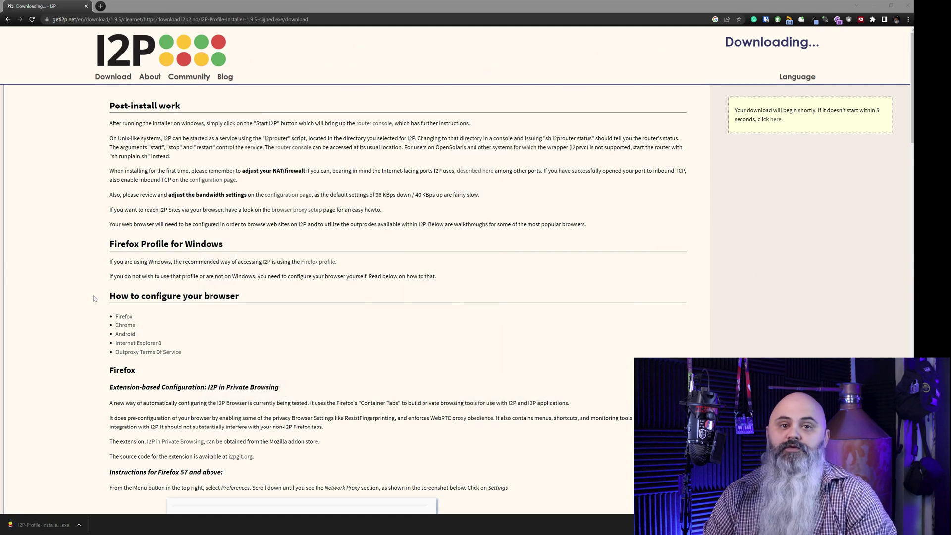
Run the profile installer in English, install to the default folder, start I2P, and tick Public networks
{"action": "left_click", "coordinate": [52, 525]}
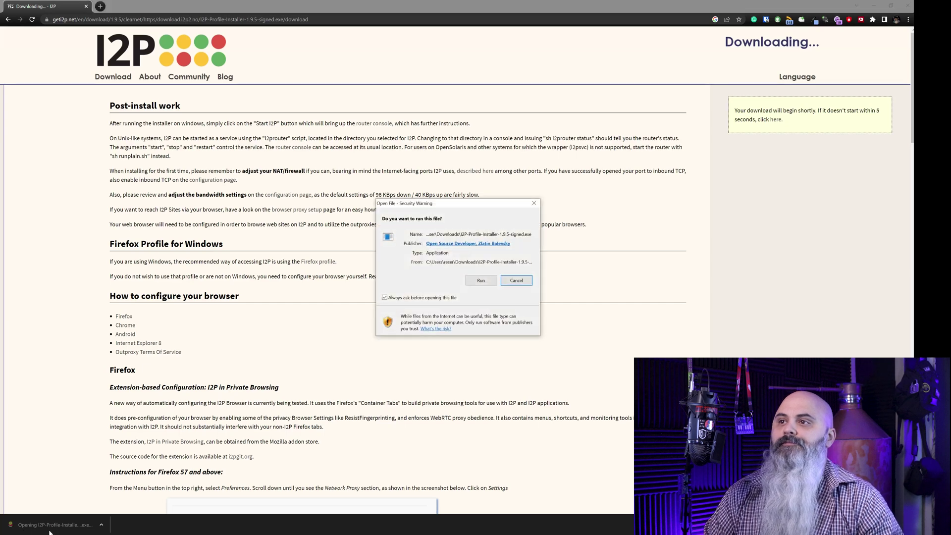
{"action": "left_click", "coordinate": [482, 281]}
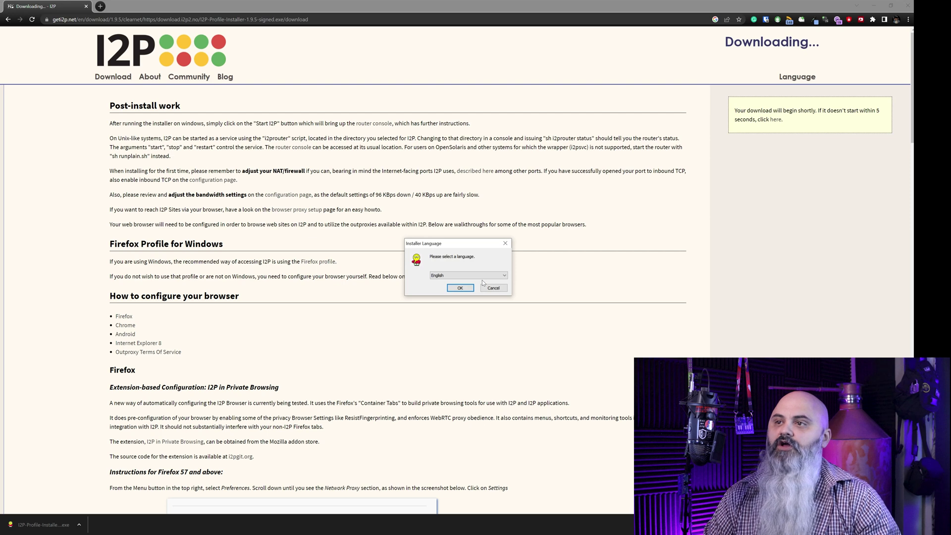
{"action": "left_click", "coordinate": [460, 288]}
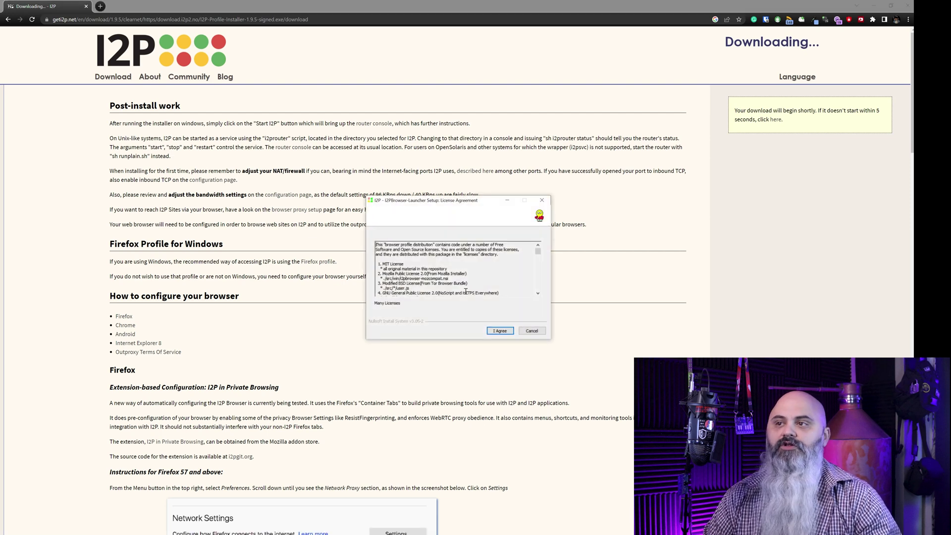
{"action": "left_click", "coordinate": [497, 328]}
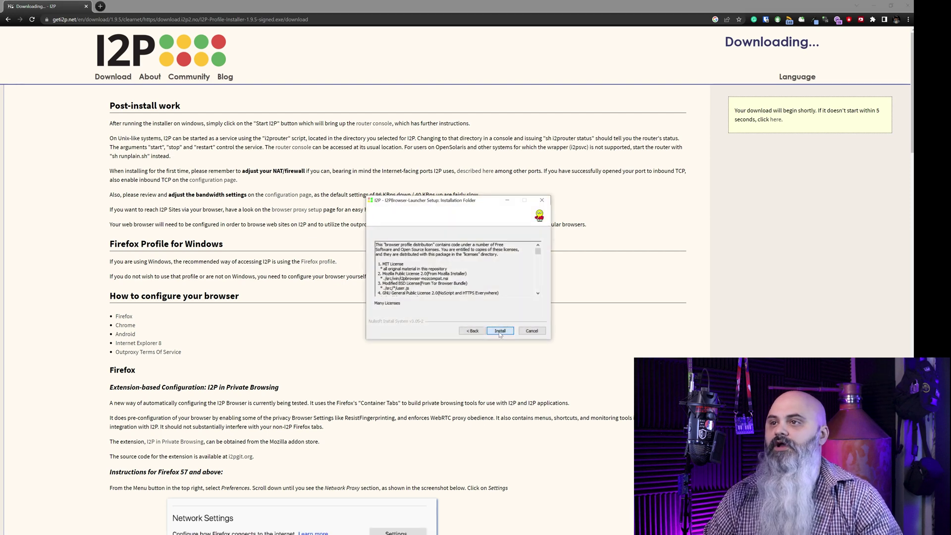
{"action": "left_click", "coordinate": [501, 331]}
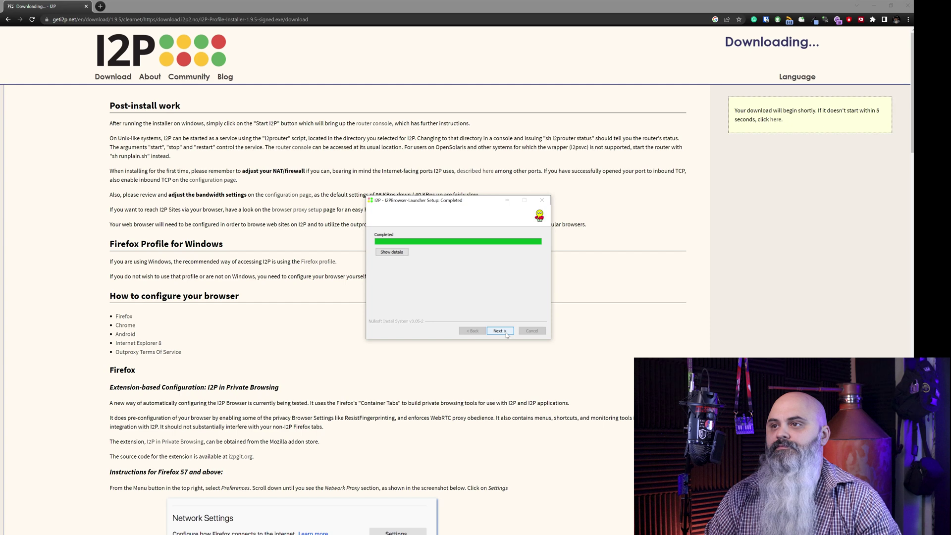
{"action": "left_click", "coordinate": [500, 331]}
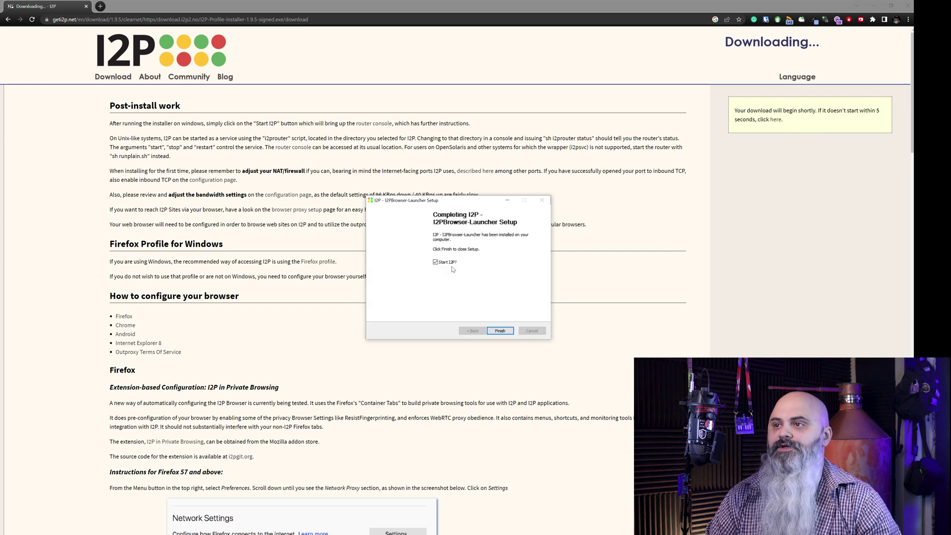
{"action": "left_click", "coordinate": [500, 331]}
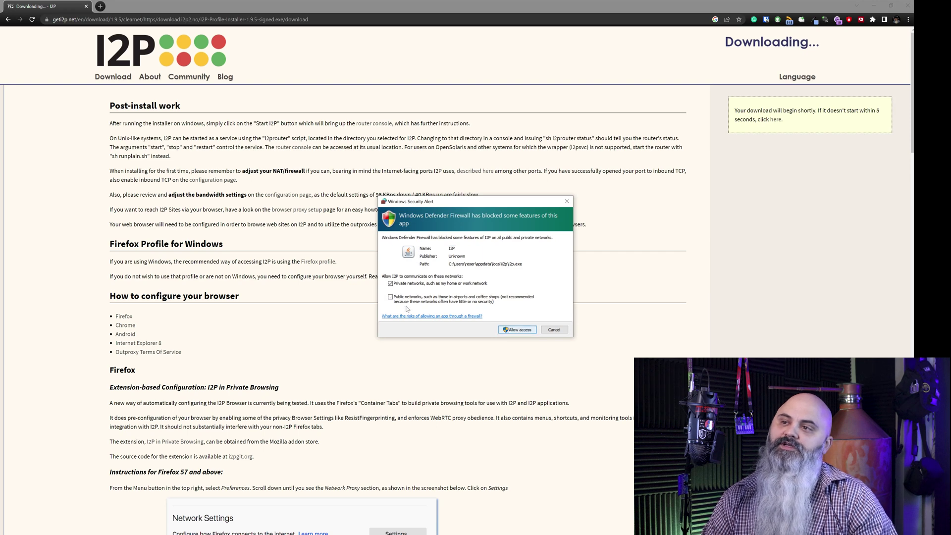
{"action": "left_click", "coordinate": [391, 284]}
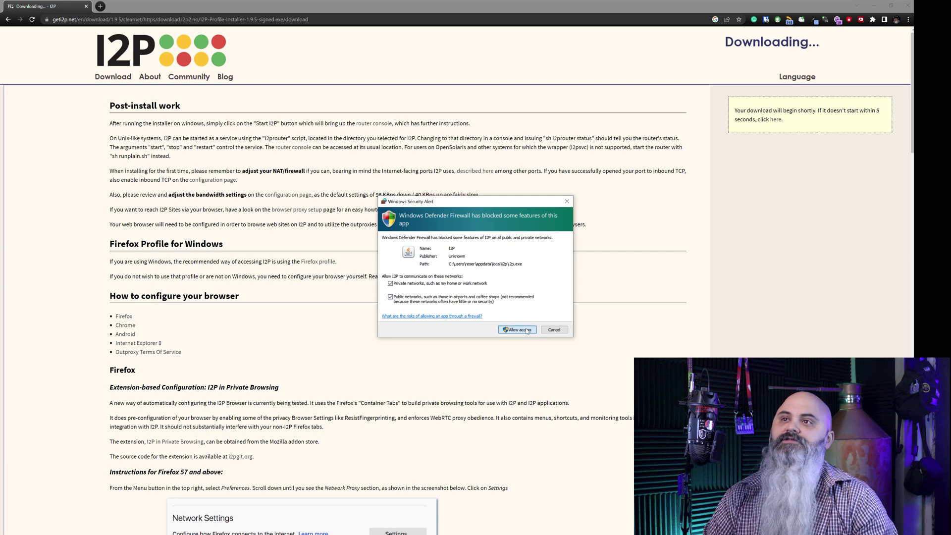
Allow I2P through the Windows Firewall and close the unresponsive Tor Browser process
{"action": "left_click", "coordinate": [526, 330]}
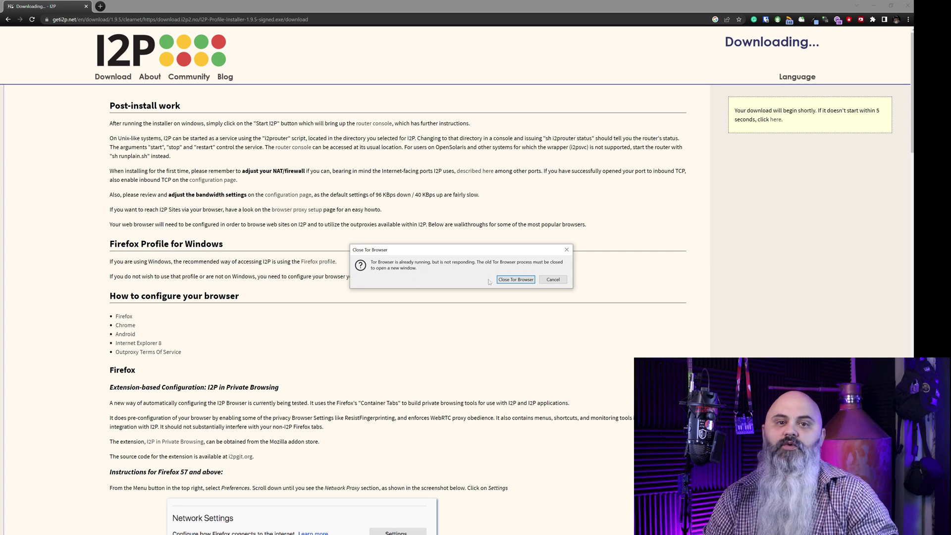
{"action": "left_click", "coordinate": [513, 282]}
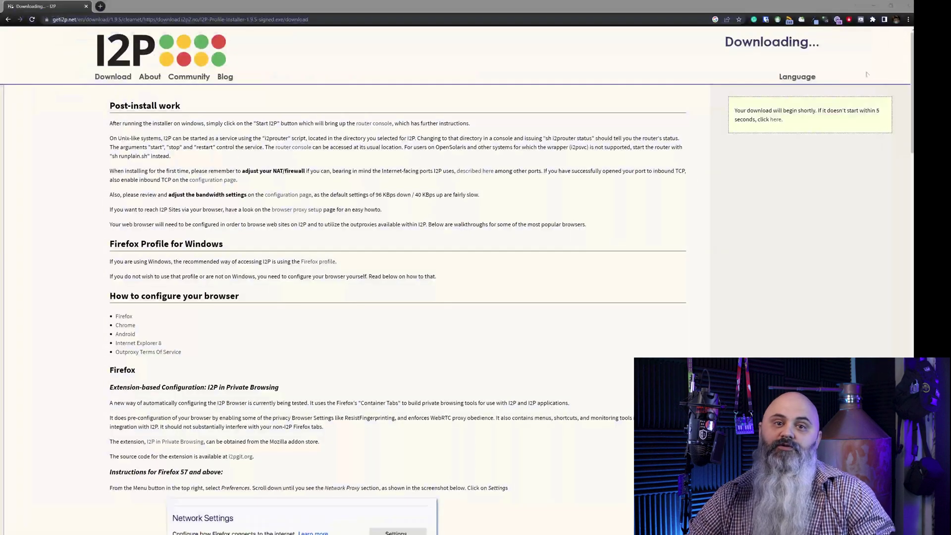
Minimize the browser, relaunch it from the Browse I2P desktop shortcut, and maximize the new window
{"action": "left_click", "coordinate": [874, 5]}
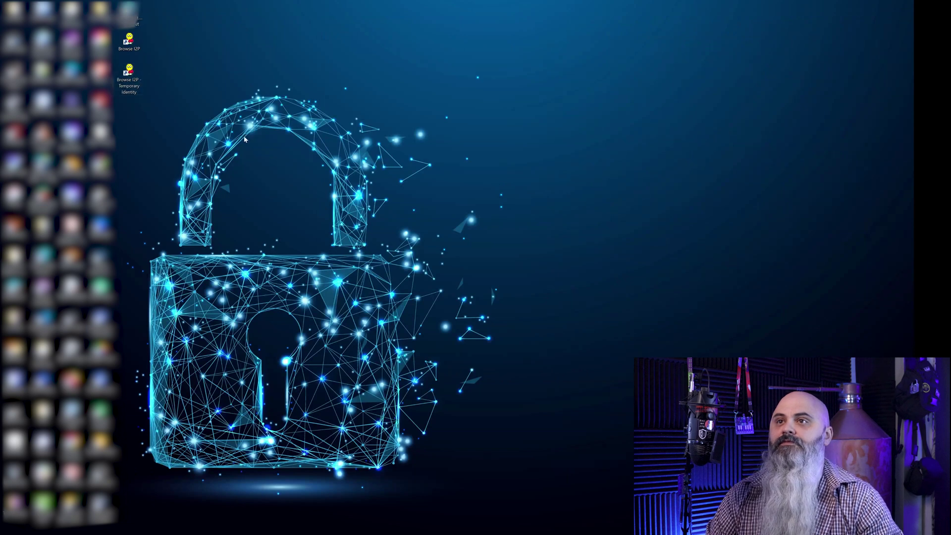
{"action": "left_click", "coordinate": [133, 47]}
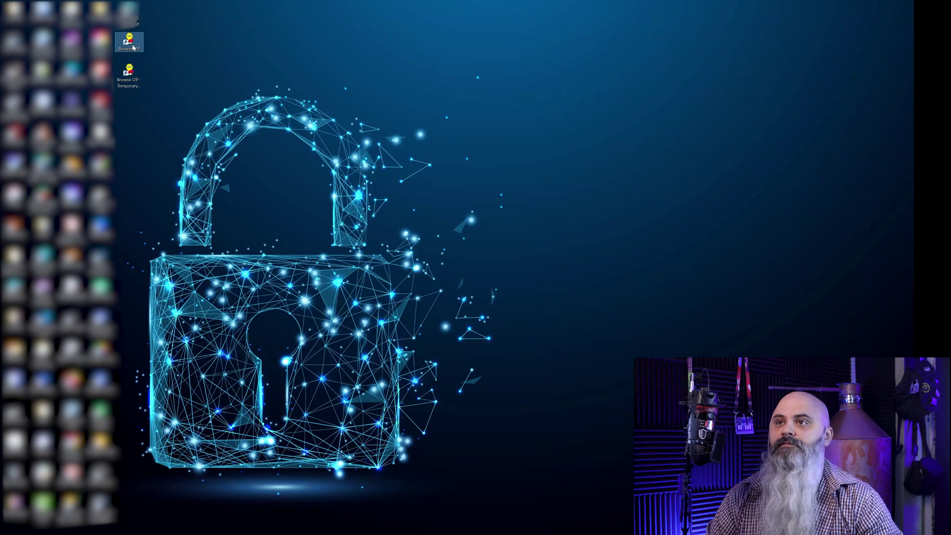
{"action": "double_click", "coordinate": [133, 48]}
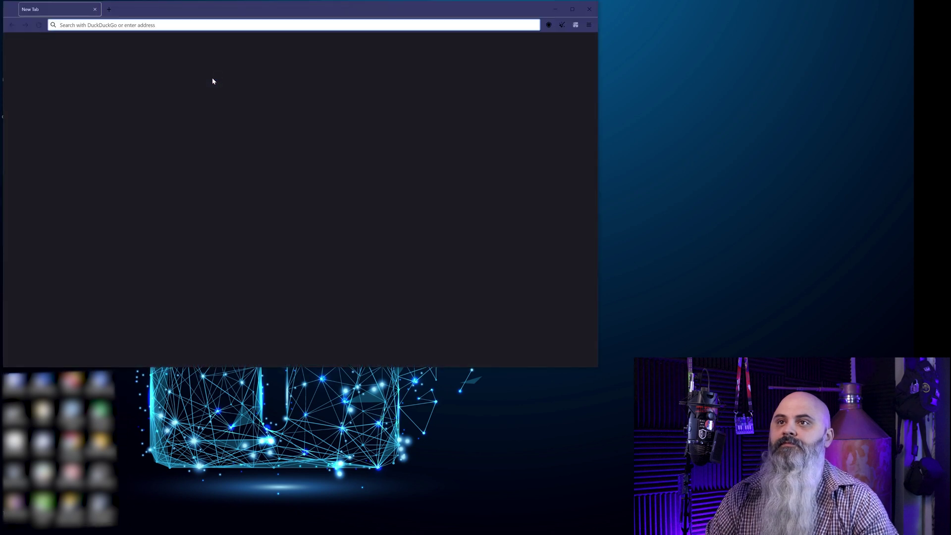
{"action": "left_click", "coordinate": [573, 9]}
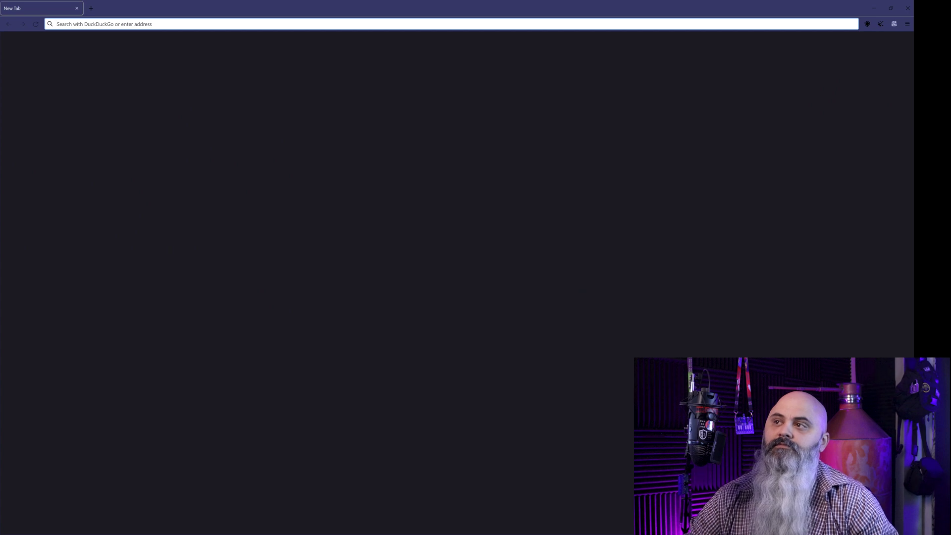
Open the I2P extension's help page, then follow its link to the router's Web App Configuration page
{"action": "left_click", "coordinate": [894, 24]}
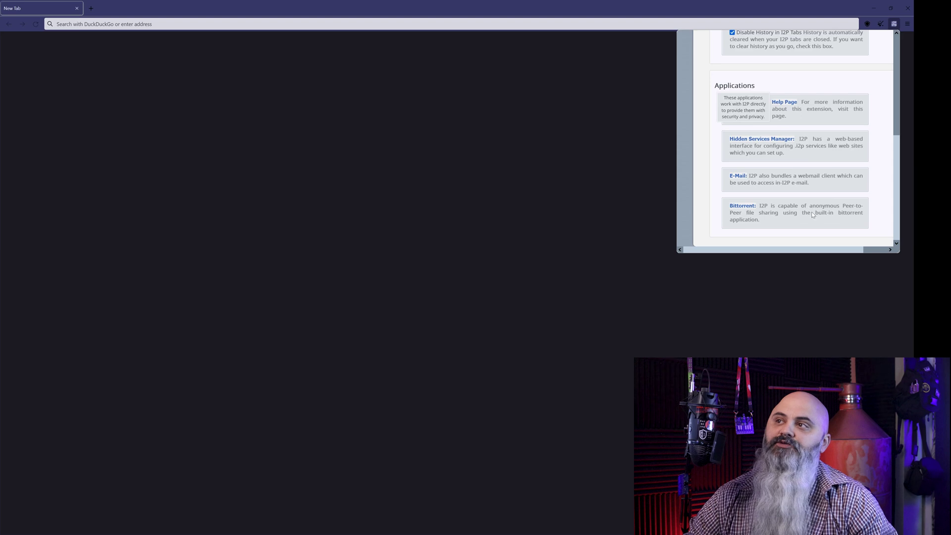
{"action": "scroll", "coordinate": [897, 95], "scroll_direction": "up", "scroll_amount": 5}
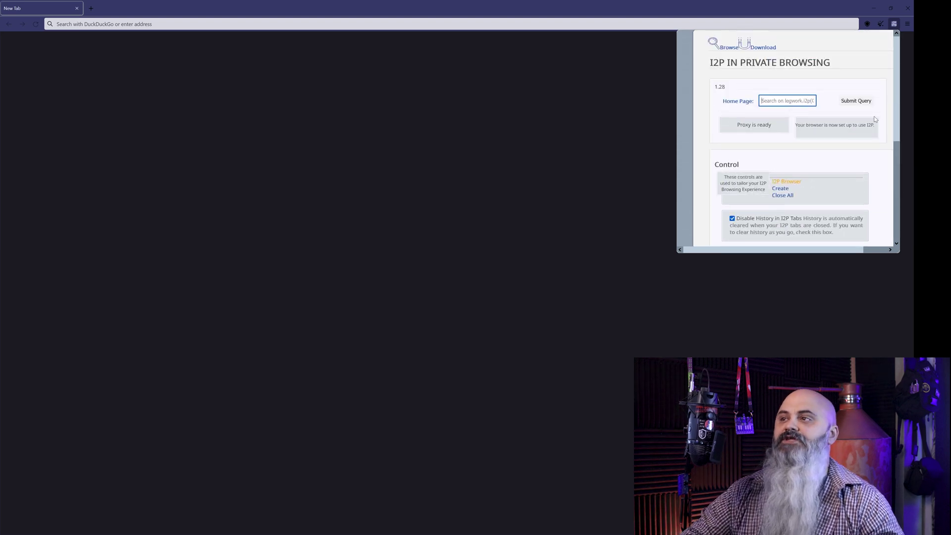
{"action": "scroll", "coordinate": [872, 202], "scroll_direction": "down", "scroll_amount": 3}
{"action": "scroll", "coordinate": [873, 201], "scroll_direction": "down", "scroll_amount": 2}
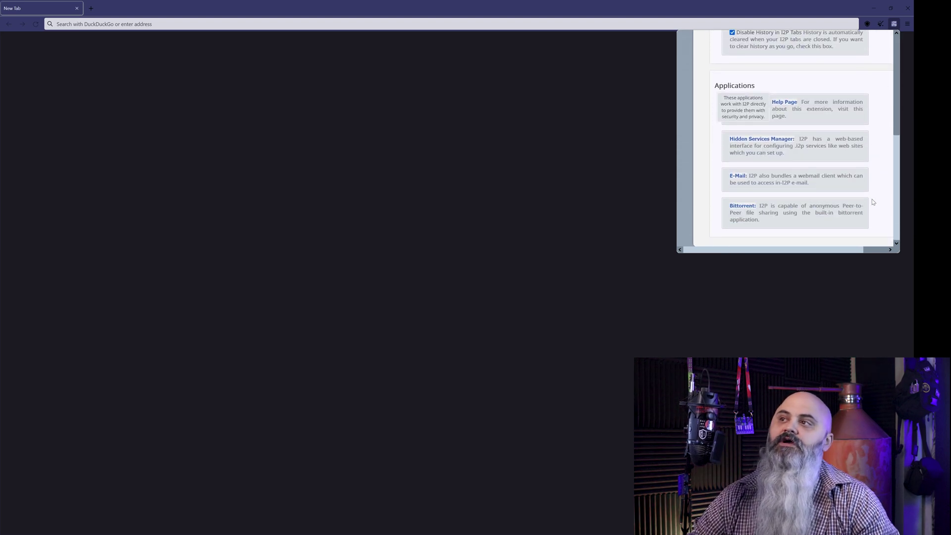
{"action": "left_click", "coordinate": [794, 102]}
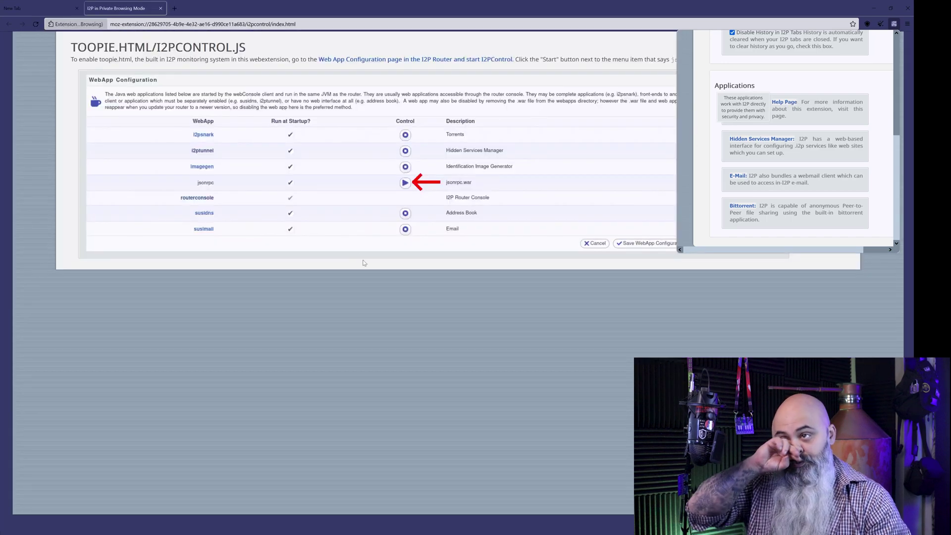
{"action": "left_click", "coordinate": [250, 271]}
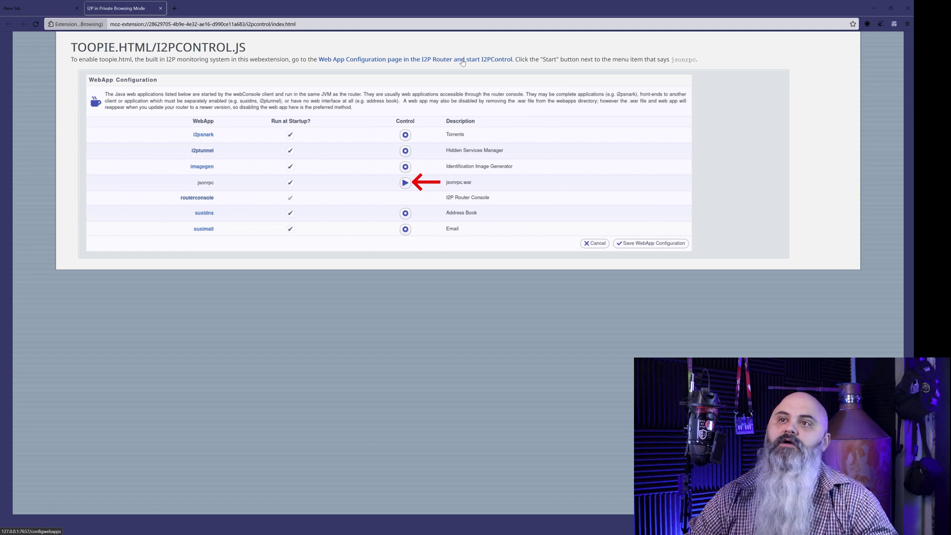
{"action": "left_click", "coordinate": [462, 60]}
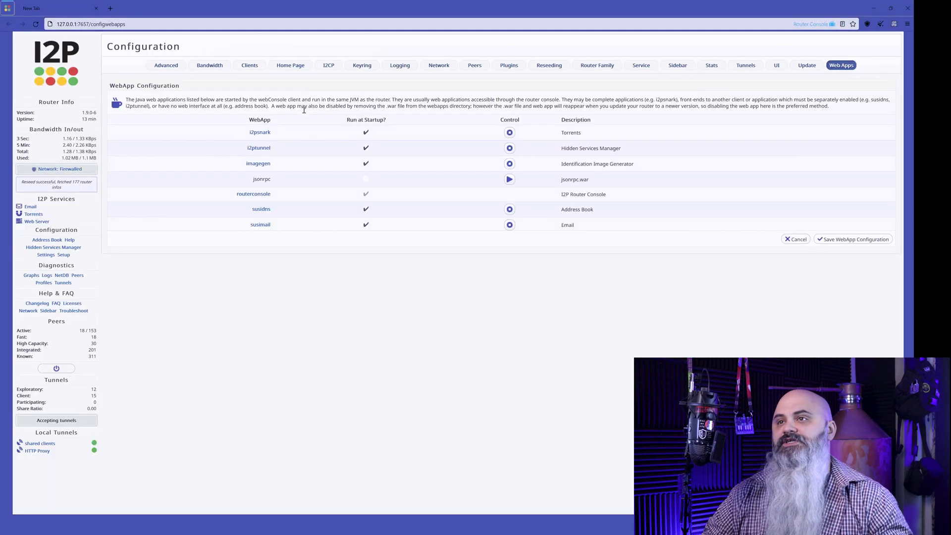
Go through the Clients and Bandwidth console tabs to the wizard's Bandwidth Test link
{"action": "left_click", "coordinate": [244, 65]}
{"action": "left_click", "coordinate": [219, 66]}
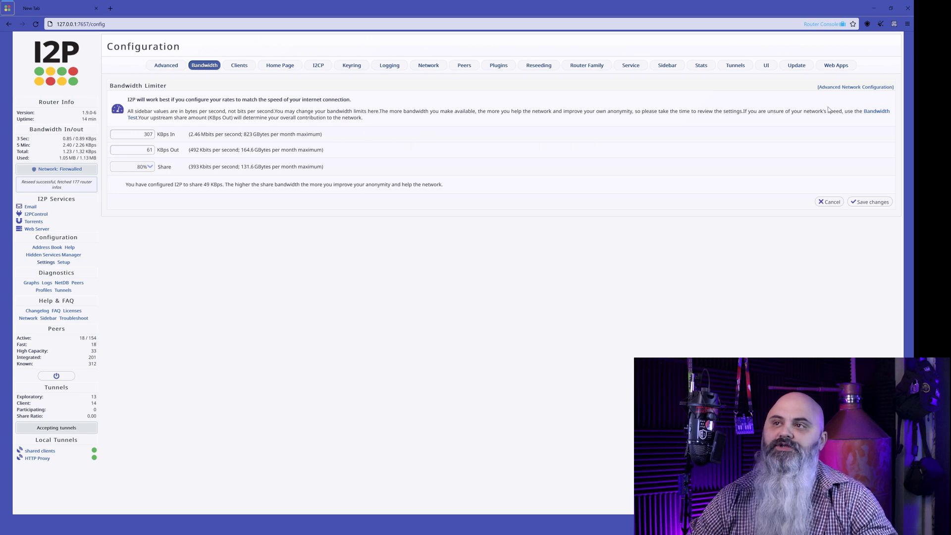
{"action": "left_click", "coordinate": [878, 112]}
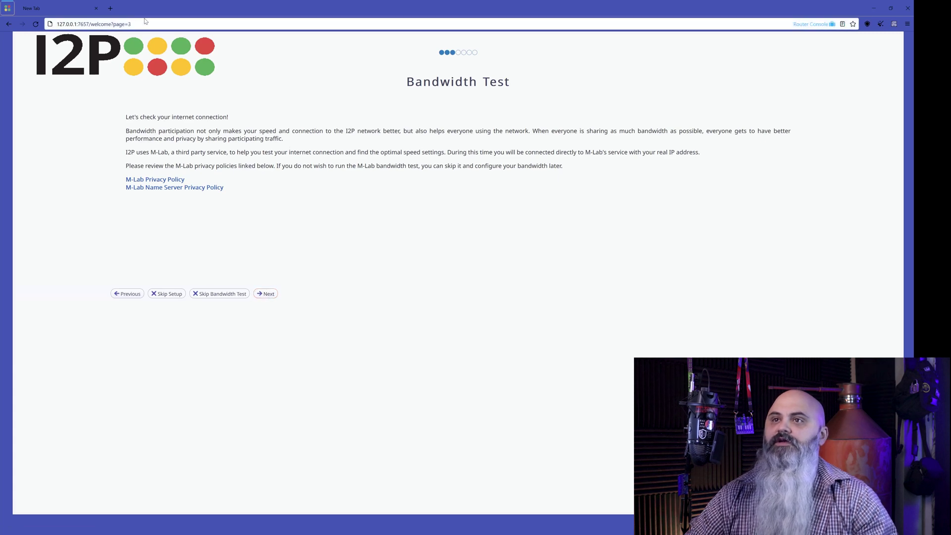
Jump to setup wizard page 4 by changing the page number in the address bar
{"action": "left_click_drag", "start_coordinate": [128, 24], "coordinate": [167, 24]}
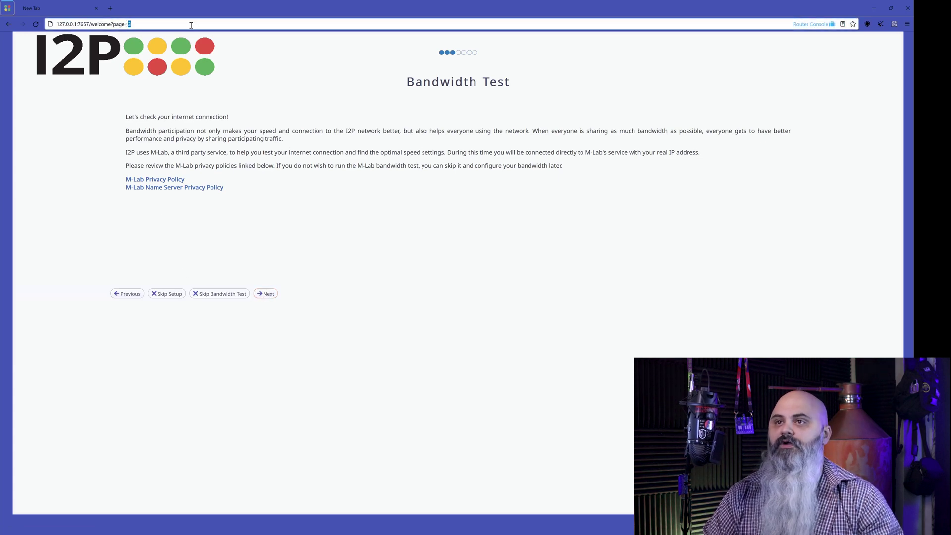
{"action": "type", "text": "4"}
{"action": "key", "text": "Return"}
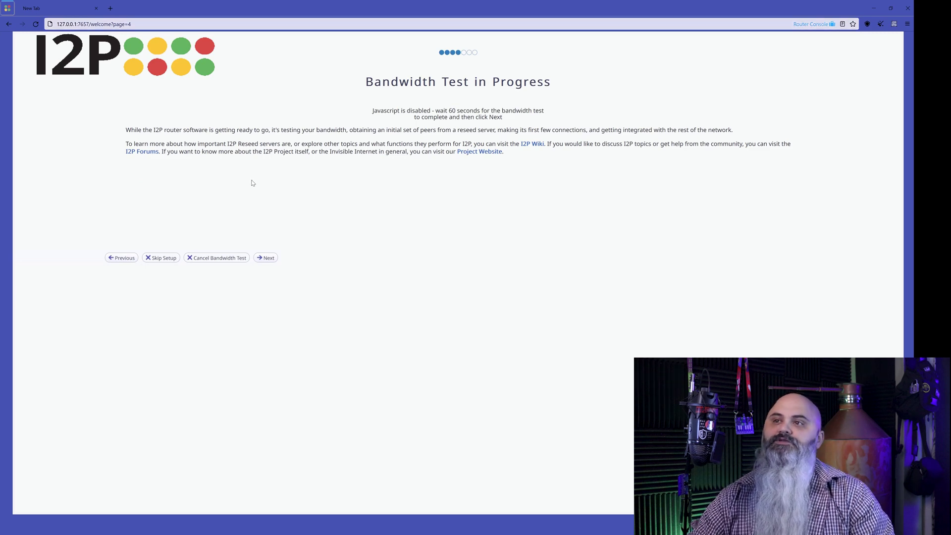
{"action": "left_click_drag", "start_coordinate": [372, 110], "coordinate": [508, 119]}
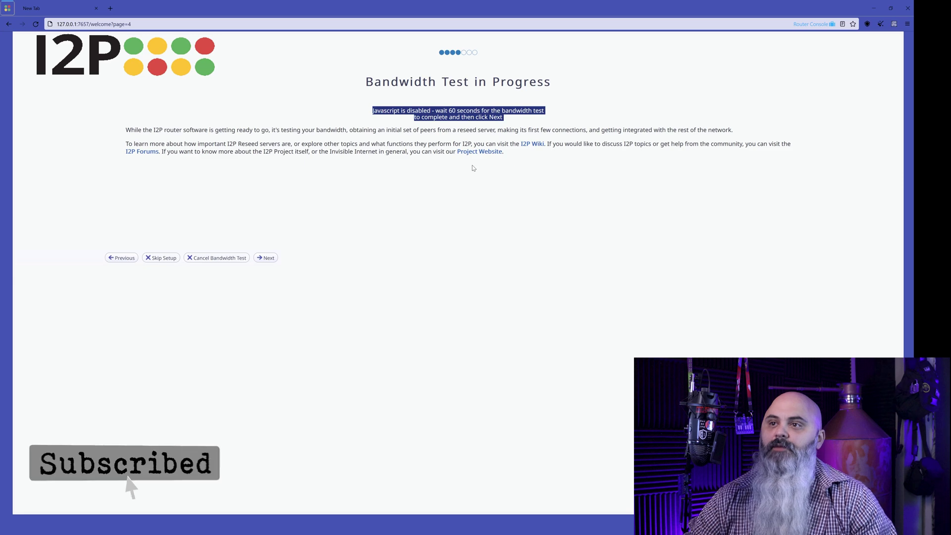
Start the bandwidth test, cancel it, and go back to the Select Theme step
{"action": "left_click", "coordinate": [258, 257]}
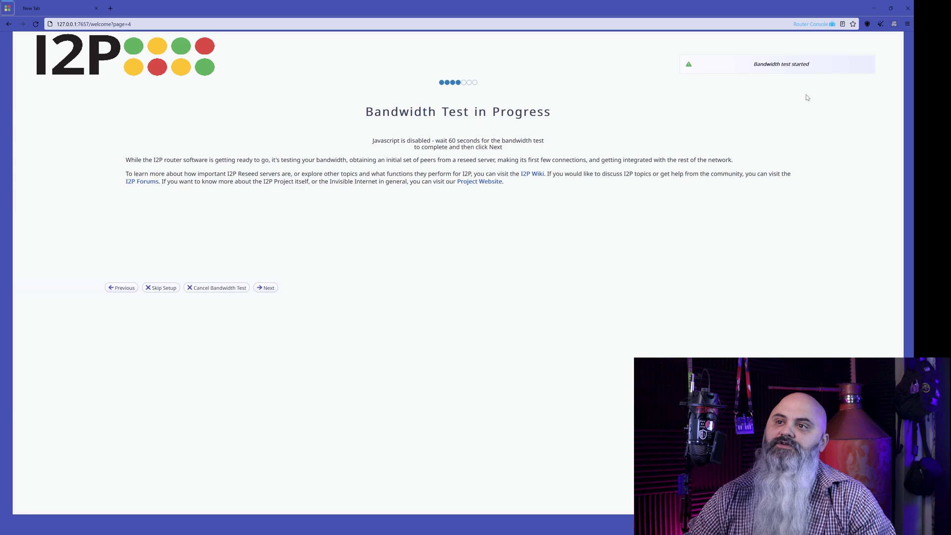
{"action": "left_click", "coordinate": [268, 288]}
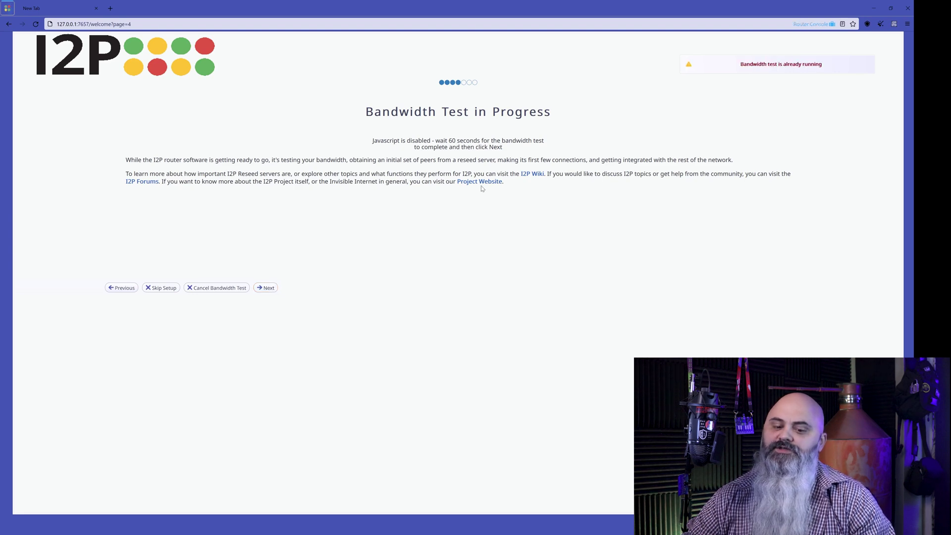
{"action": "left_click", "coordinate": [202, 289]}
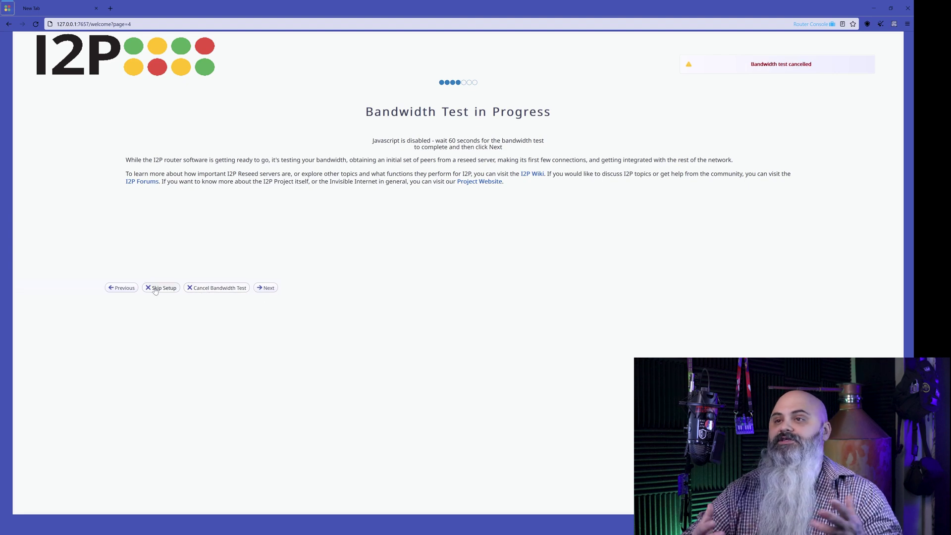
{"action": "left_click", "coordinate": [123, 289]}
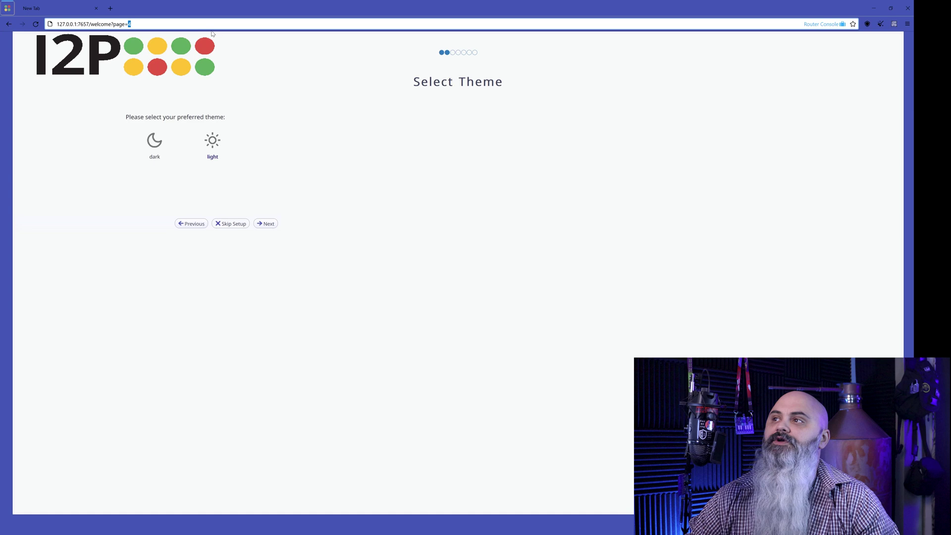
Reload the wizard, keep English as the console language, and pick the dark (moon) theme
{"action": "key", "text": "F5"}
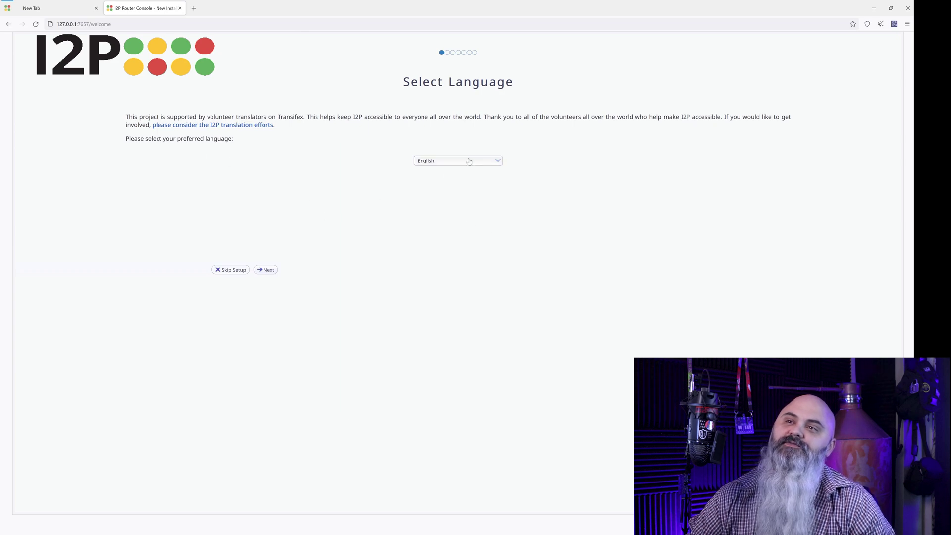
{"action": "left_click", "coordinate": [272, 270]}
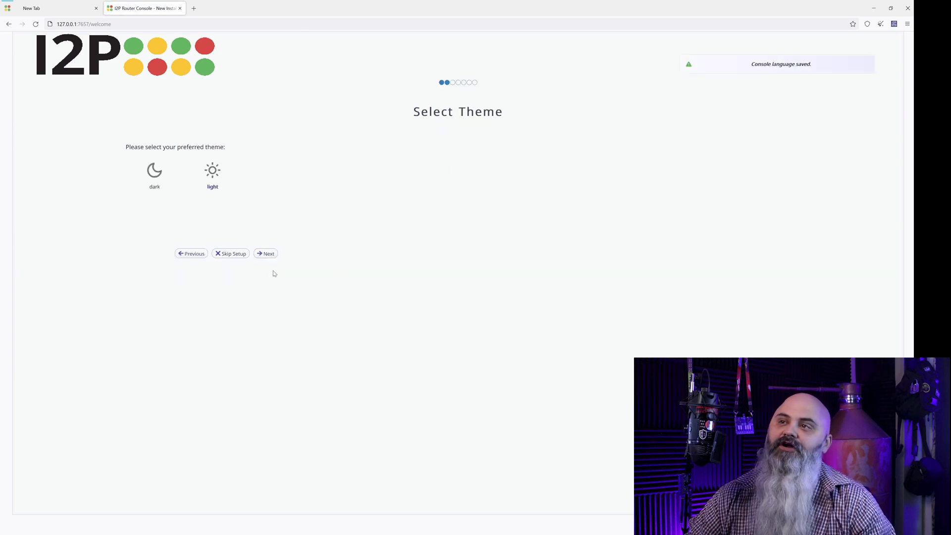
{"action": "left_click", "coordinate": [155, 179]}
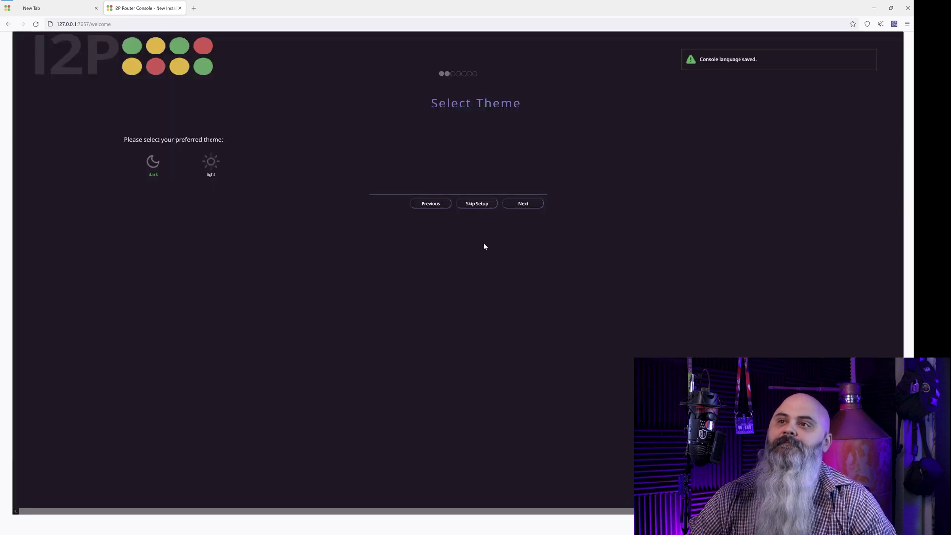
Run the bandwidth test to completion, reaching Bandwidth Configuration with 1028 KBps in and 973 KBps out
{"action": "left_click", "coordinate": [528, 203]}
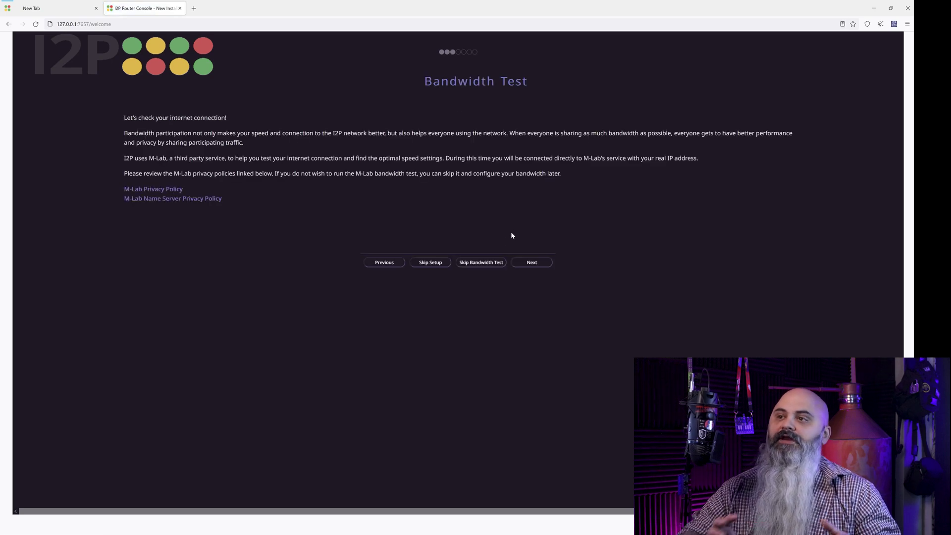
{"action": "left_click", "coordinate": [527, 263]}
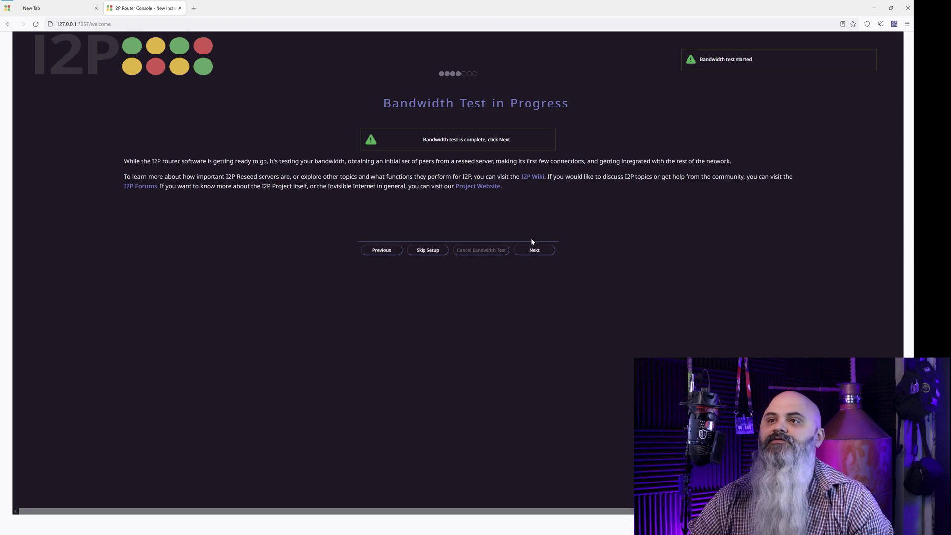
{"action": "left_click", "coordinate": [537, 251]}
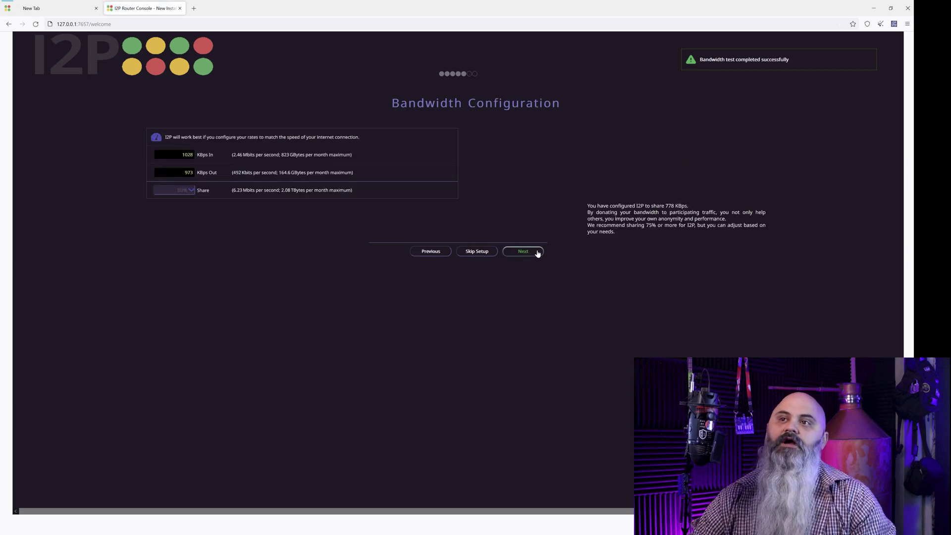
Accept the measured limits of 1028 KBps in and 973 KBps out
{"action": "left_click", "coordinate": [538, 253]}
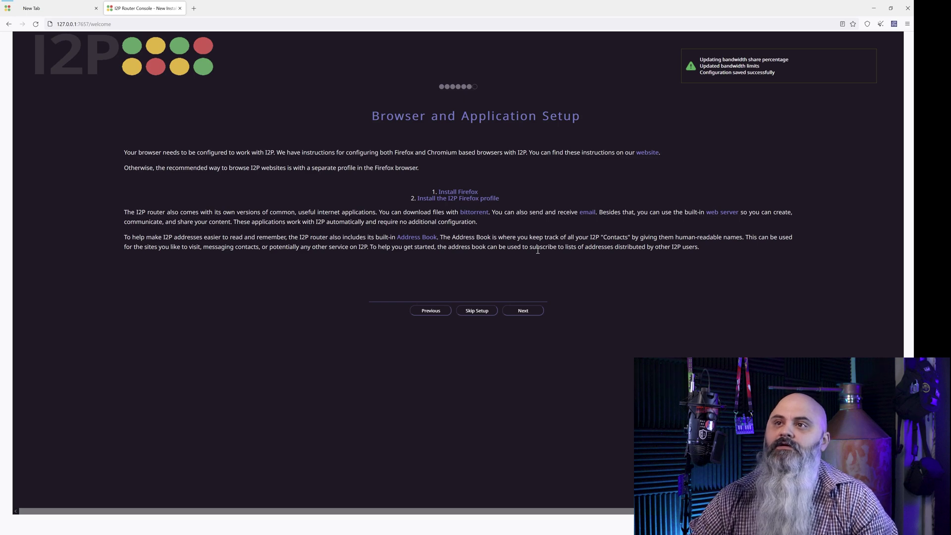
Advance past Browser and Application Setup and finish on the welcome page
{"action": "left_click", "coordinate": [523, 311]}
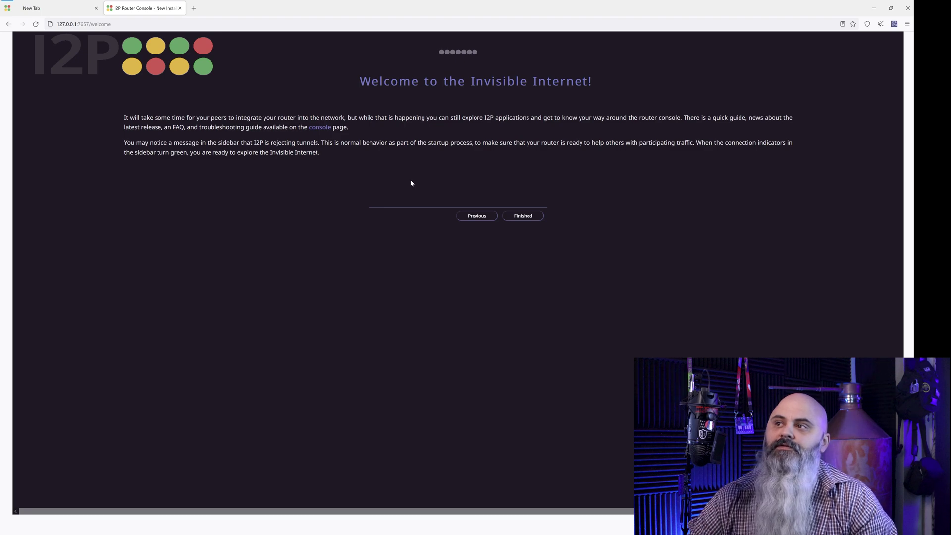
{"action": "left_click", "coordinate": [520, 218]}
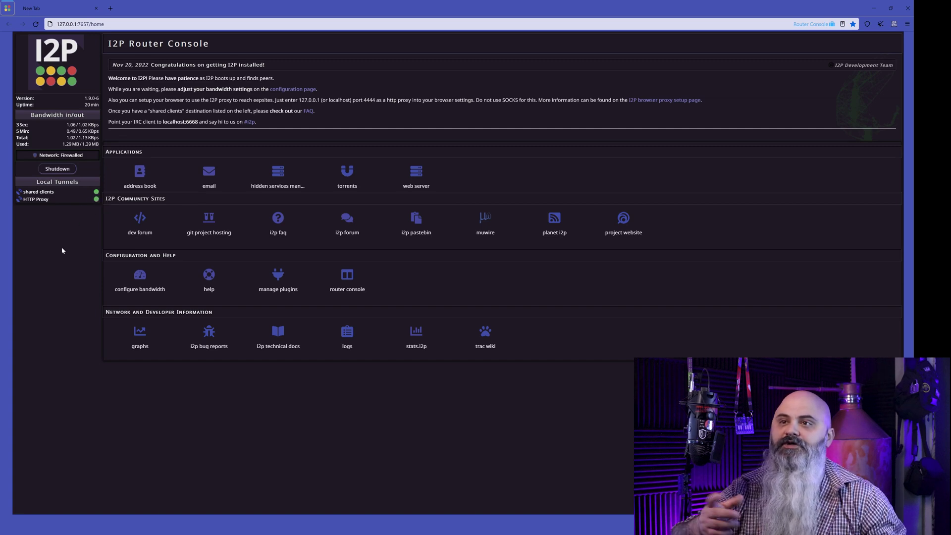
Save the console page as the 'I2P Console' bookmark and turn on the bookmarks toolbar
{"action": "left_click", "coordinate": [853, 25]}
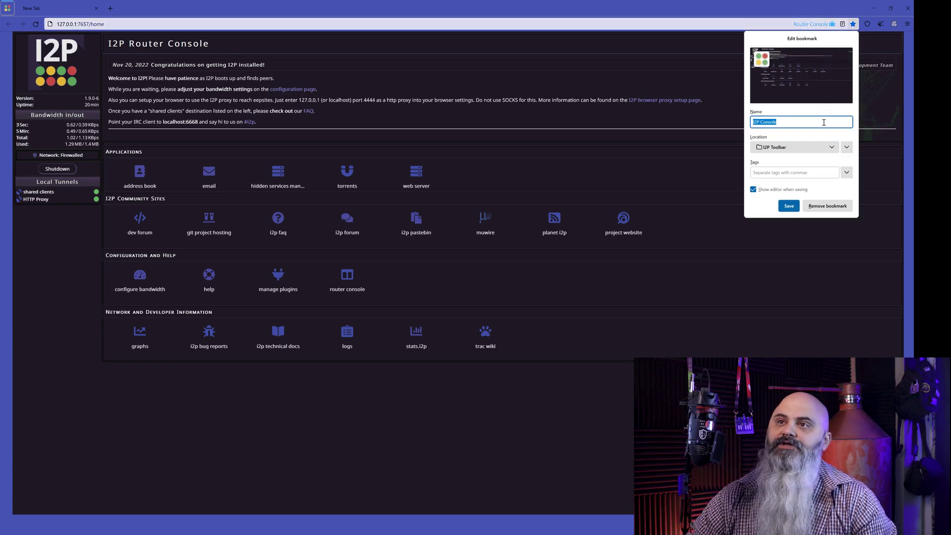
{"action": "left_click", "coordinate": [789, 206]}
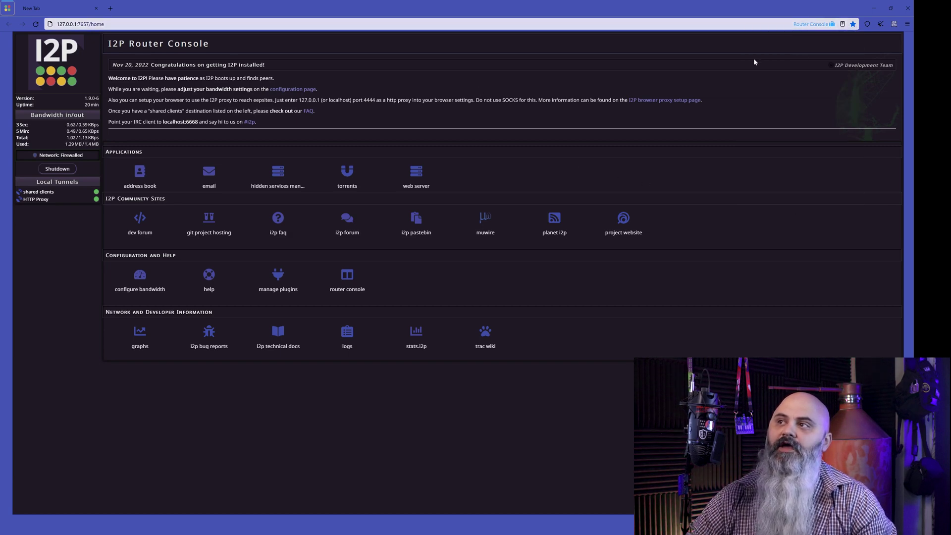
{"action": "left_click", "coordinate": [907, 24]}
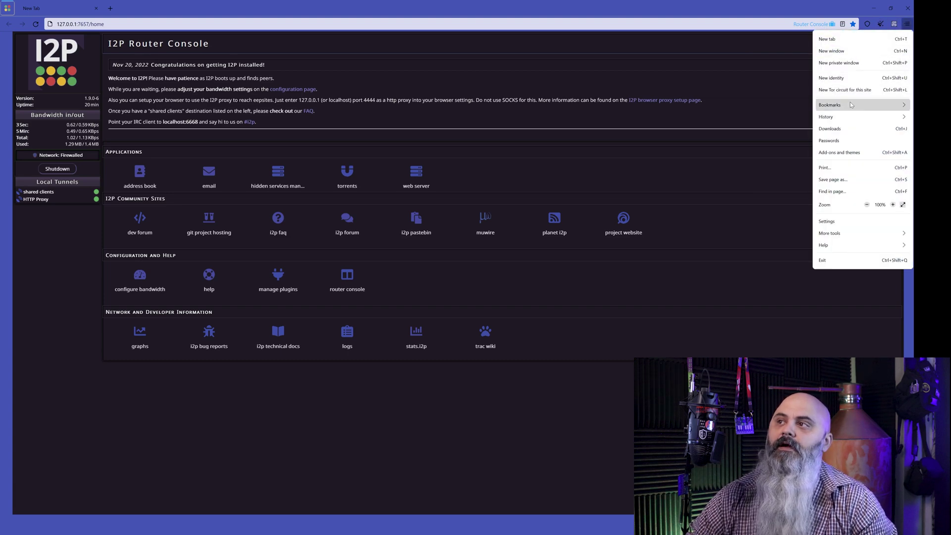
{"action": "left_click", "coordinate": [835, 105]}
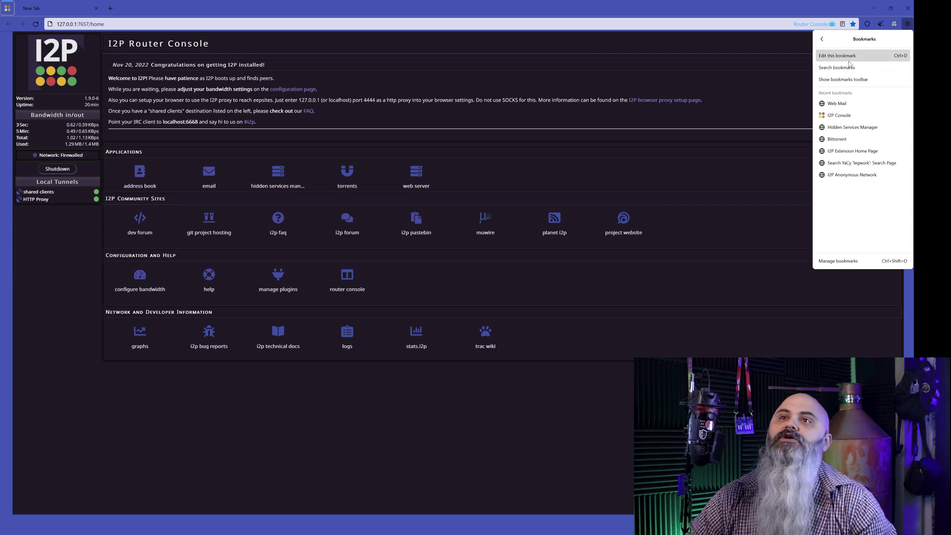
{"action": "left_click", "coordinate": [853, 80]}
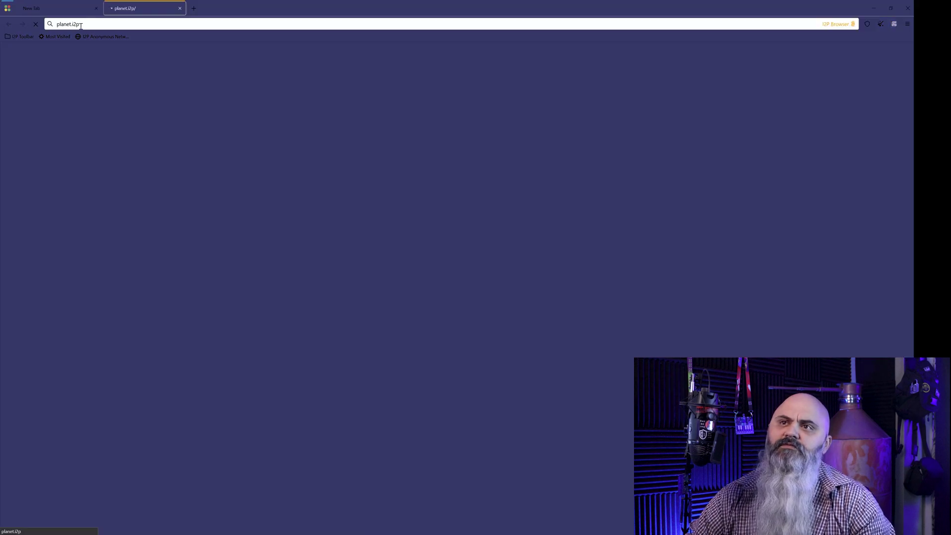
Visit planet.i2p from the address bar suggestion and scroll its page
{"action": "left_click_drag", "start_coordinate": [80, 26], "coordinate": [73, 25]}
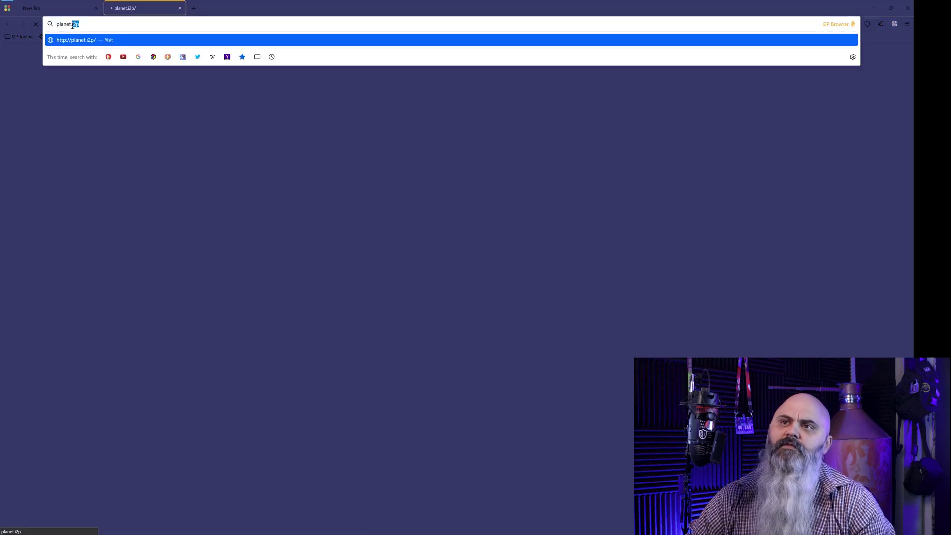
{"action": "left_click", "coordinate": [96, 83]}
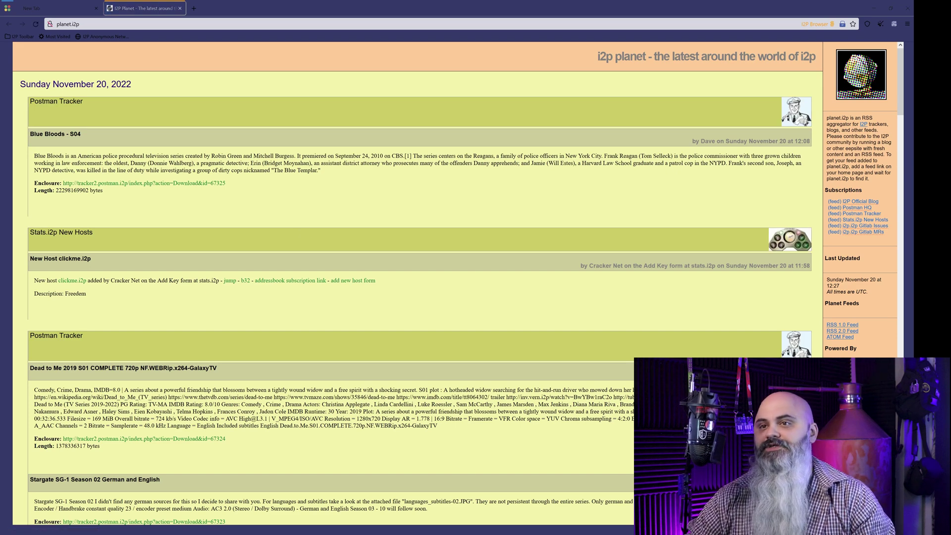
{"action": "scroll", "coordinate": [120, 78], "scroll_direction": "down", "scroll_amount": 1}
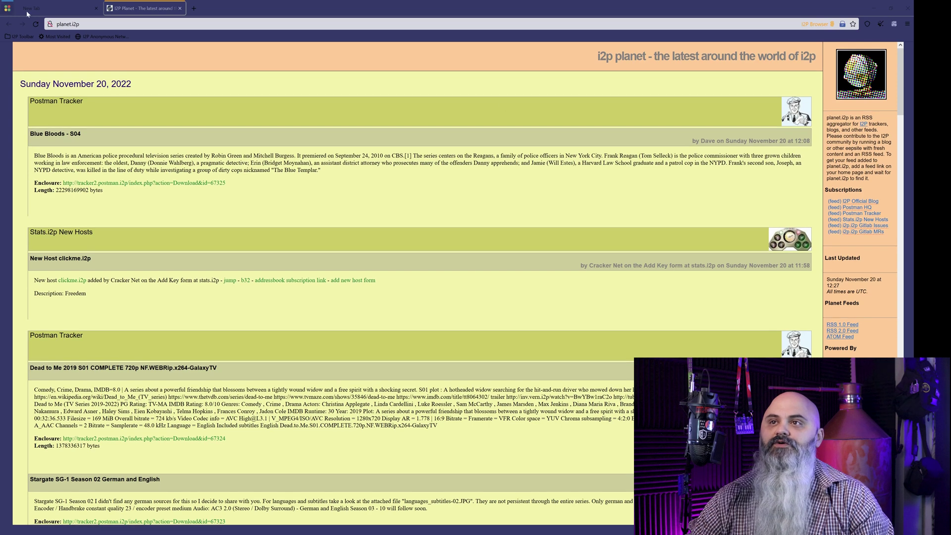
Paste Dread's b32.i2p address into the address bar and load it
{"action": "left_click", "coordinate": [124, 25]}
{"action": "type", "text": "dreadtoobigdsrxg4yfspcyjr3k6675vftyco5pyb7wg4pr4dwjq.b32.i2p"}
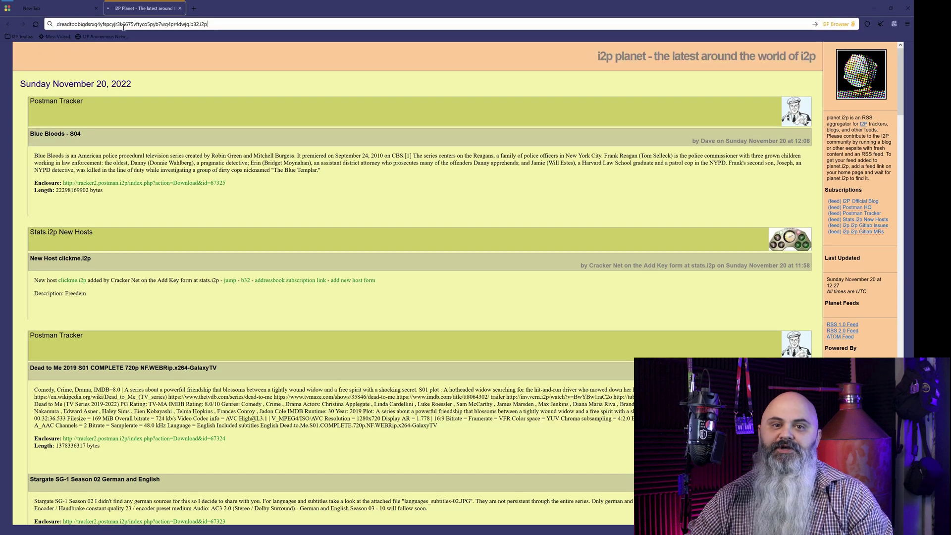
{"action": "key", "text": "Return"}
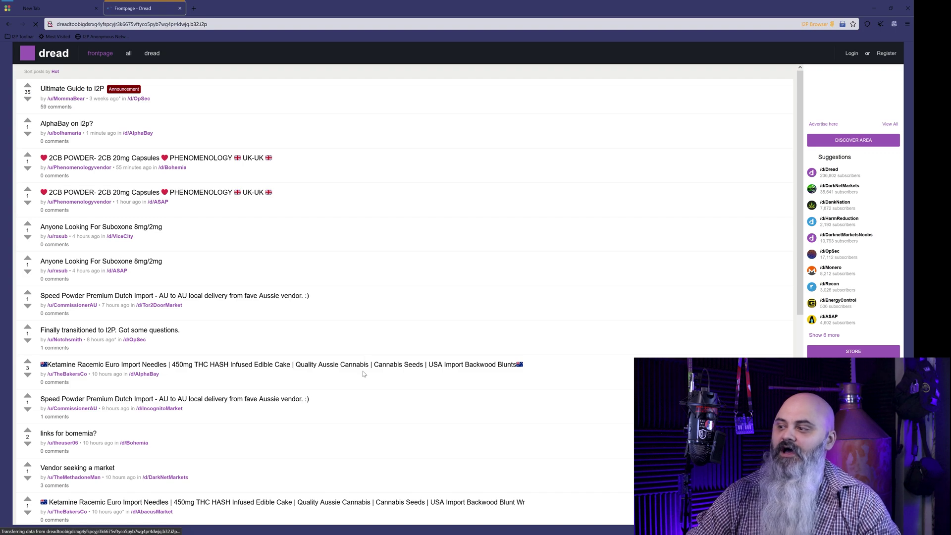
Scroll the Dread frontpage, then open /d/Dread from the Suggestions sidebar
{"action": "scroll", "coordinate": [364, 369], "scroll_direction": "down", "scroll_amount": 3}
{"action": "scroll", "coordinate": [363, 369], "scroll_direction": "down", "scroll_amount": 6}
{"action": "scroll", "coordinate": [791, 203], "scroll_direction": "up", "scroll_amount": 9}
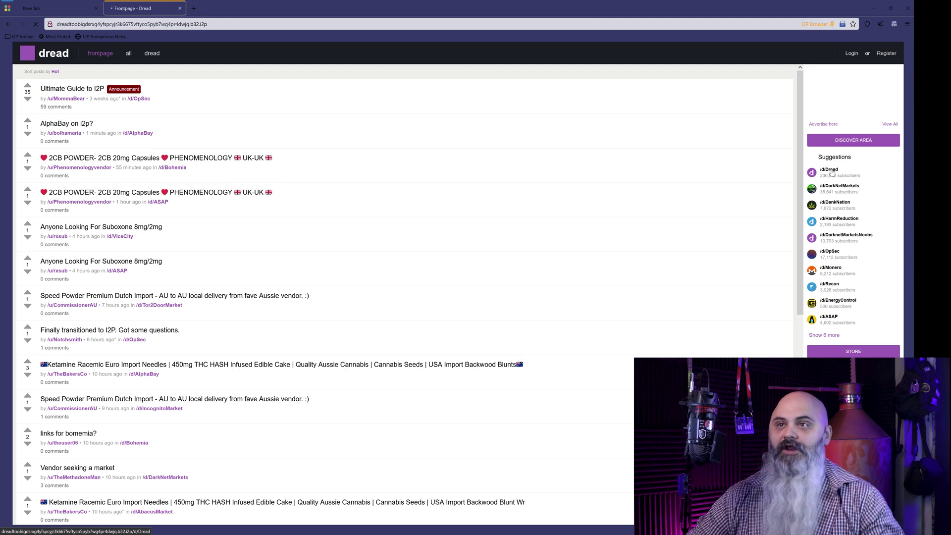
{"action": "left_click", "coordinate": [833, 172]}
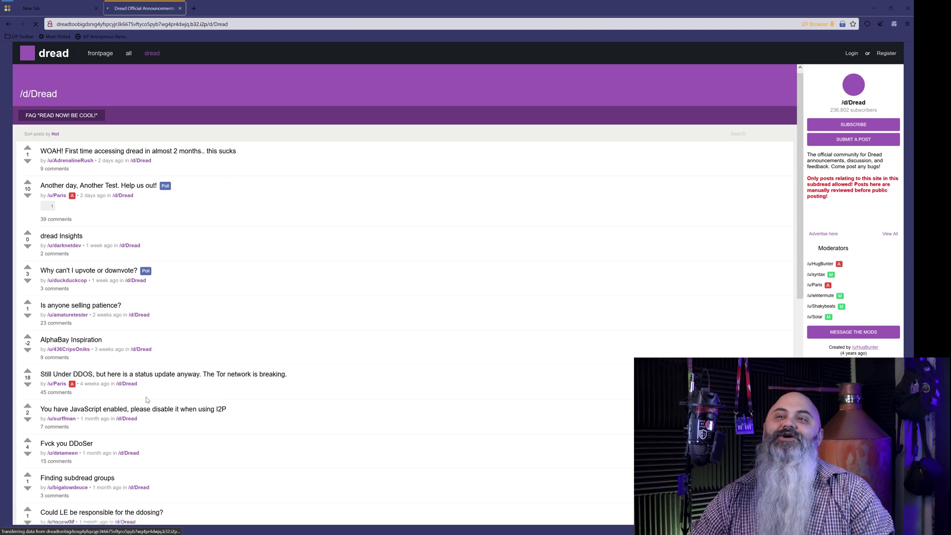
Scroll through the /d/Dread announcement posts, such as 'Another Day Another Tor Attack'
{"action": "scroll", "coordinate": [134, 342], "scroll_direction": "down", "scroll_amount": 3}
{"action": "scroll", "coordinate": [147, 400], "scroll_direction": "down", "scroll_amount": 4}
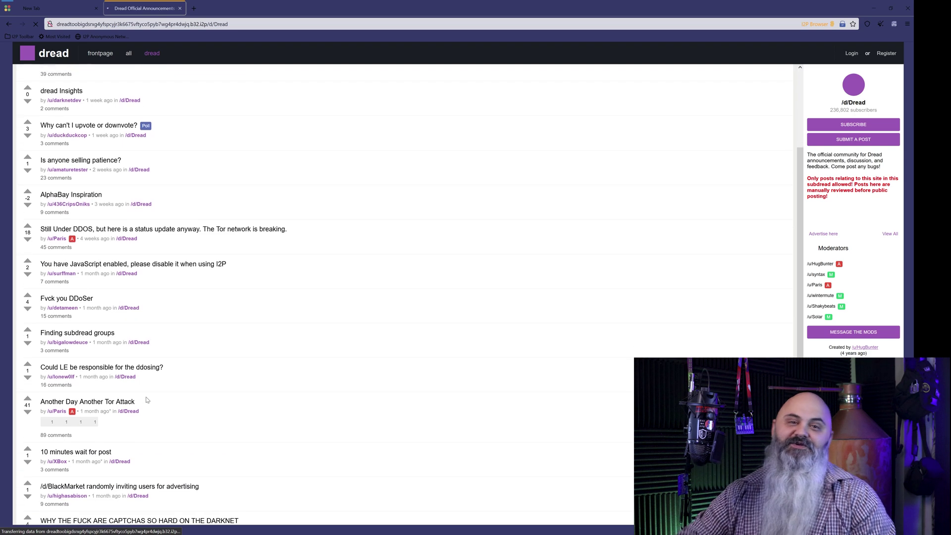
{"action": "scroll", "coordinate": [147, 400], "scroll_direction": "up", "scroll_amount": 5}
{"action": "scroll", "coordinate": [147, 400], "scroll_direction": "up", "scroll_amount": 2}
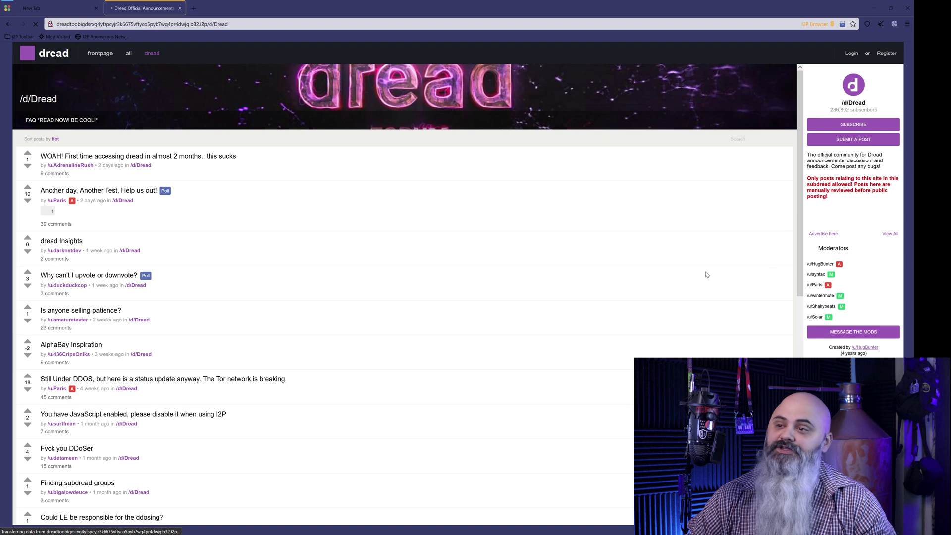
{"action": "scroll", "coordinate": [668, 324], "scroll_direction": "down", "scroll_amount": 8}
{"action": "scroll", "coordinate": [666, 327], "scroll_direction": "up", "scroll_amount": 8}
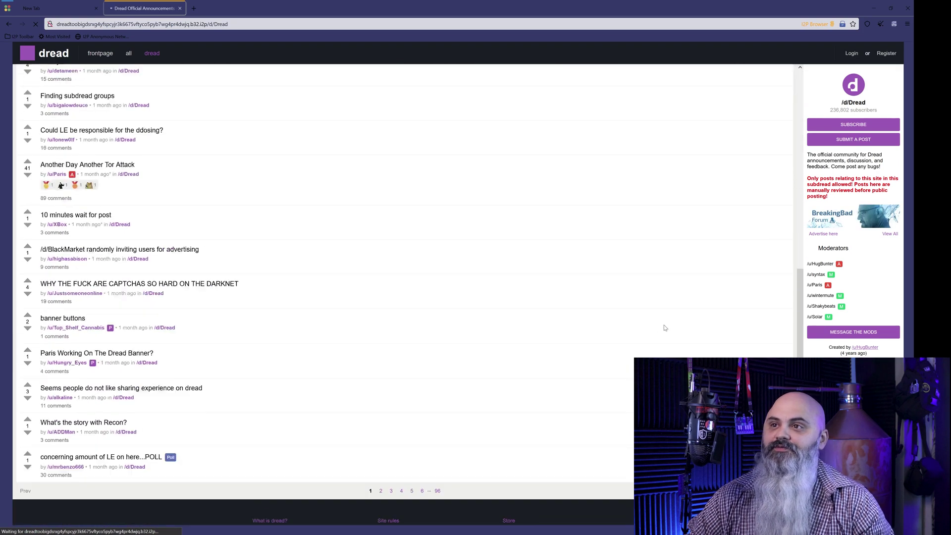
{"action": "scroll", "coordinate": [614, 317], "scroll_direction": "down", "scroll_amount": 8}
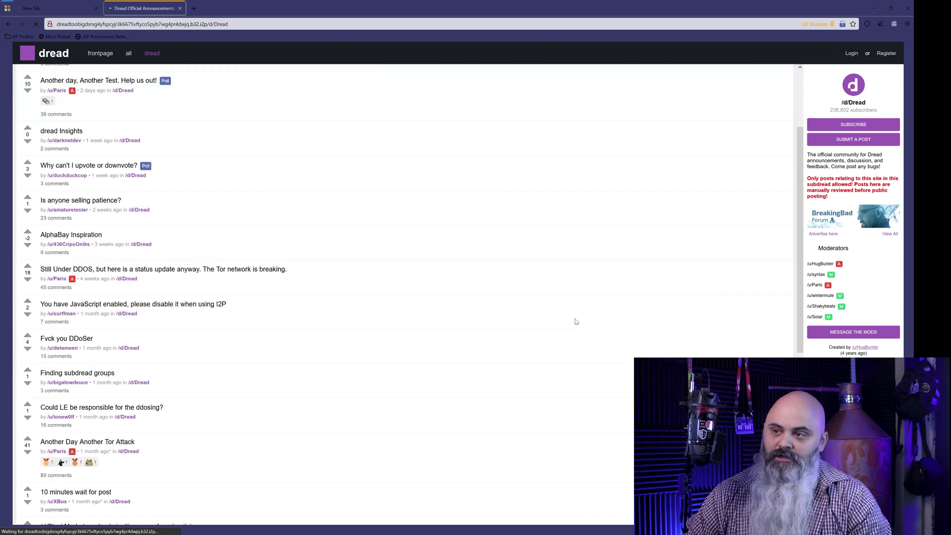